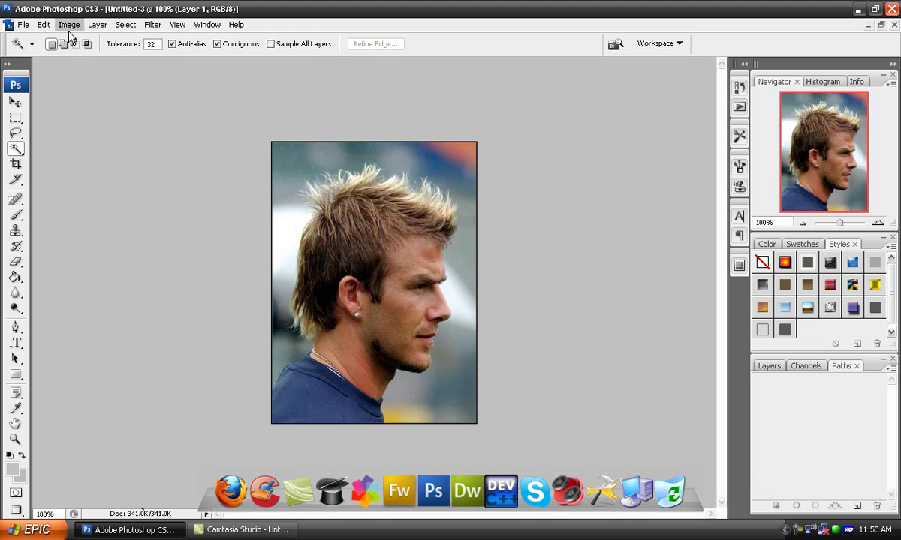
# Set up the Brush tool with a 35 px master diameter and 0% hardness.
pyautogui.click(15, 216)
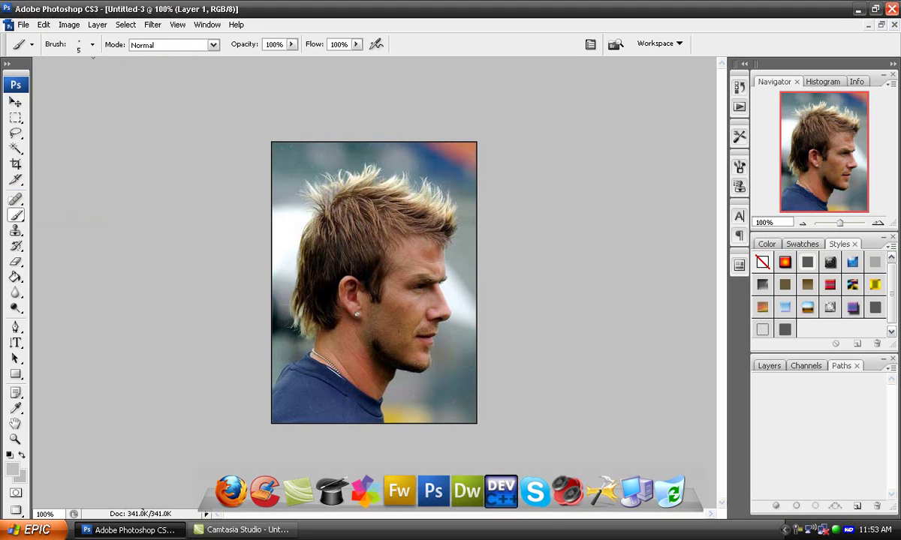
pyautogui.click(92, 45)
pyautogui.moveTo(20, 85); pyautogui.dragTo(50, 83)
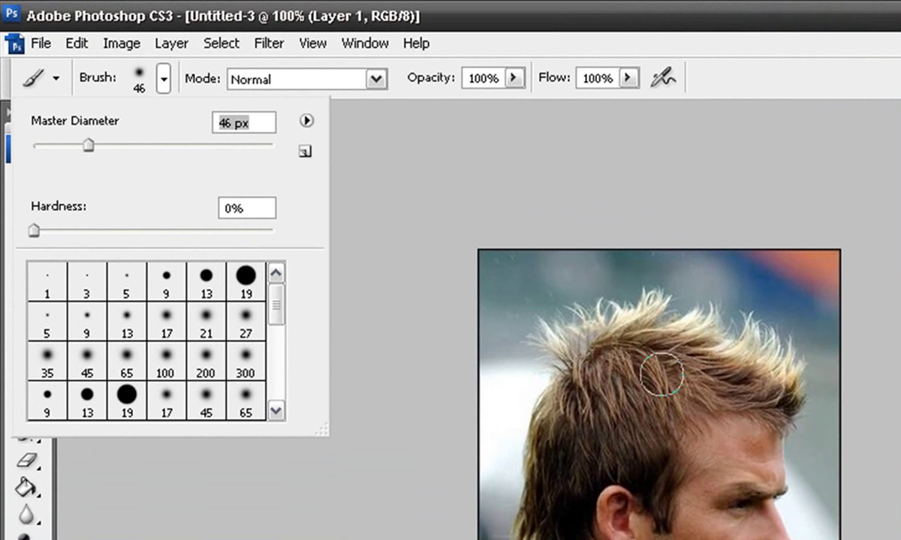
pyautogui.moveTo(80, 141); pyautogui.dragTo(74, 141)
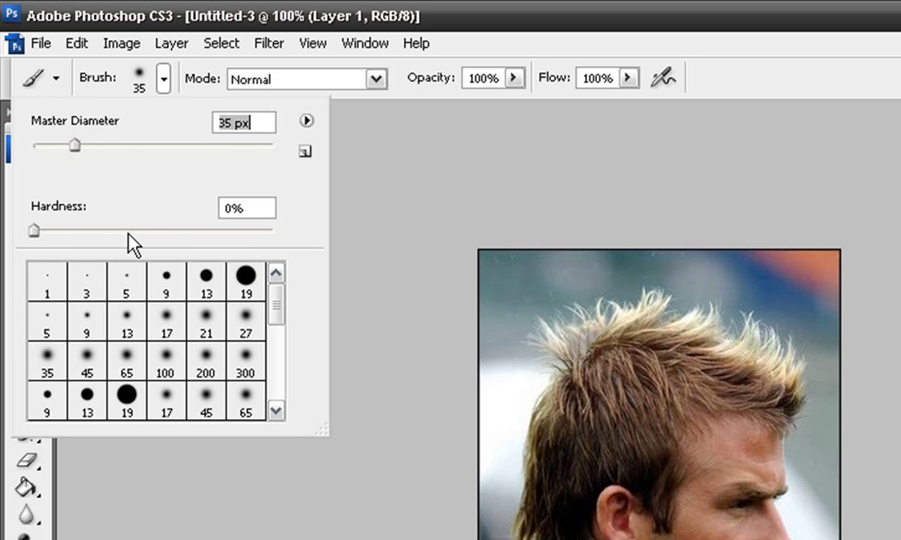
pyautogui.moveTo(37, 234); pyautogui.dragTo(43, 234)
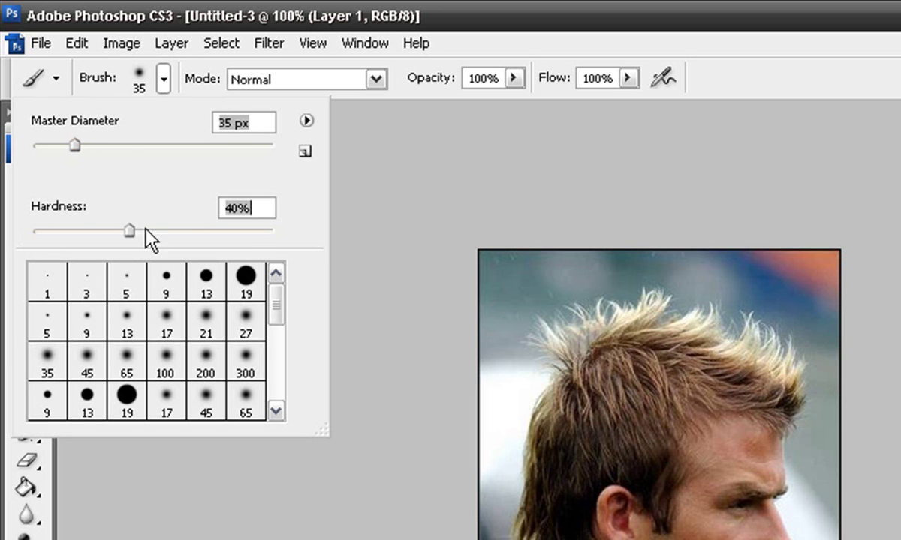
pyautogui.moveTo(293, 238); pyautogui.dragTo(280, 230)
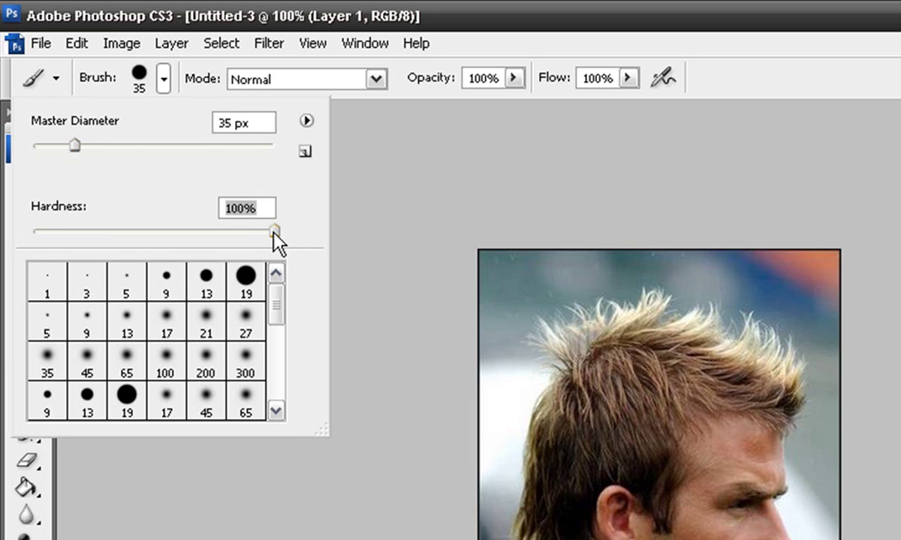
pyautogui.moveTo(277, 232); pyautogui.dragTo(6, 238)
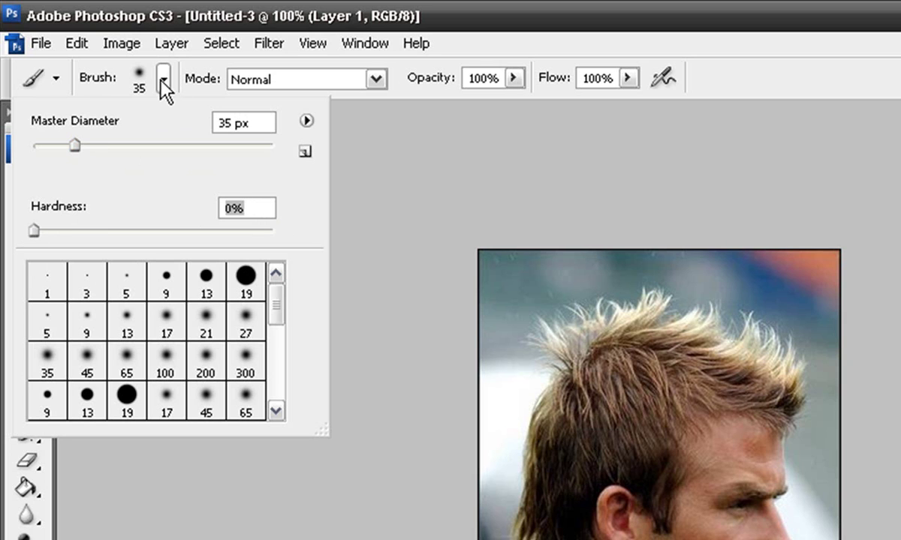
pyautogui.click(160, 82)
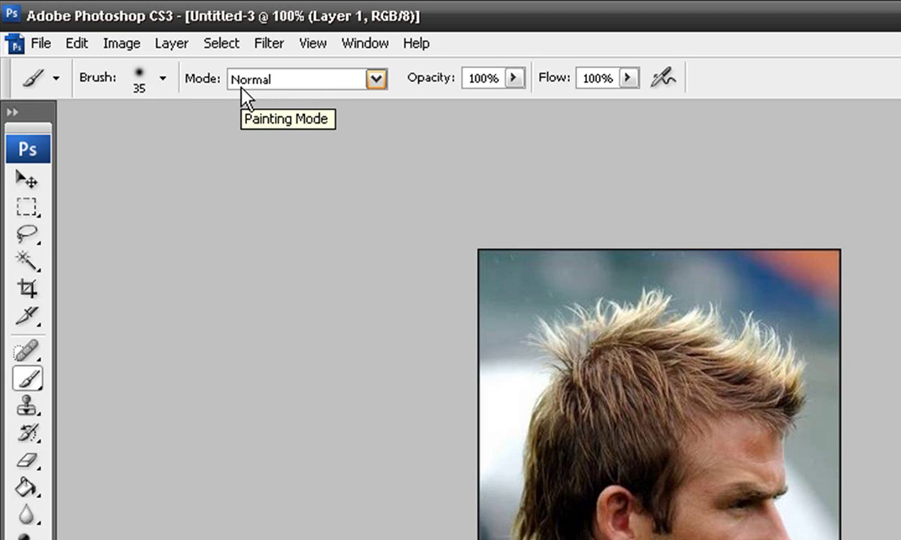
# Enter Quick Mask mode and paint the mask over the main hair area from the crown to the front.
pyautogui.hotkey('ctrl', '+')
pyautogui.hotkey('ctrl', '+')
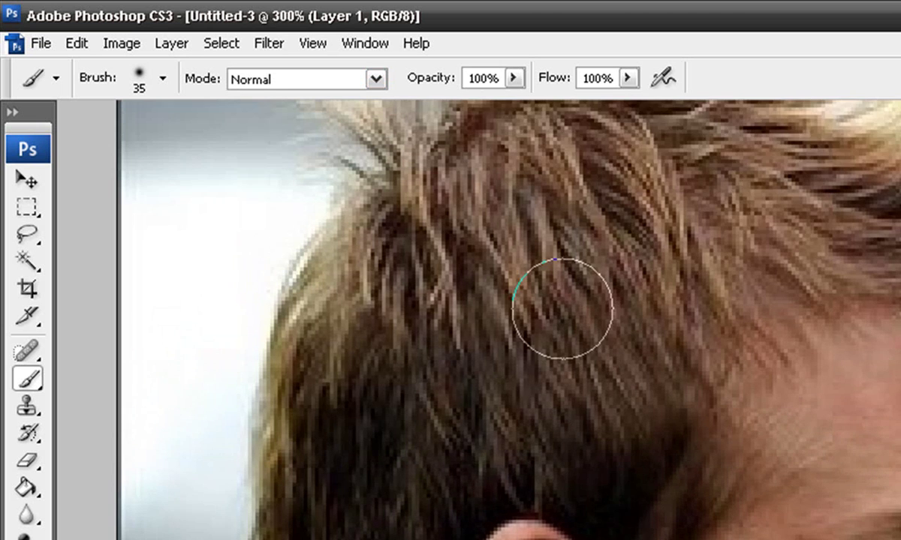
pyautogui.scroll(3, 555, 300)
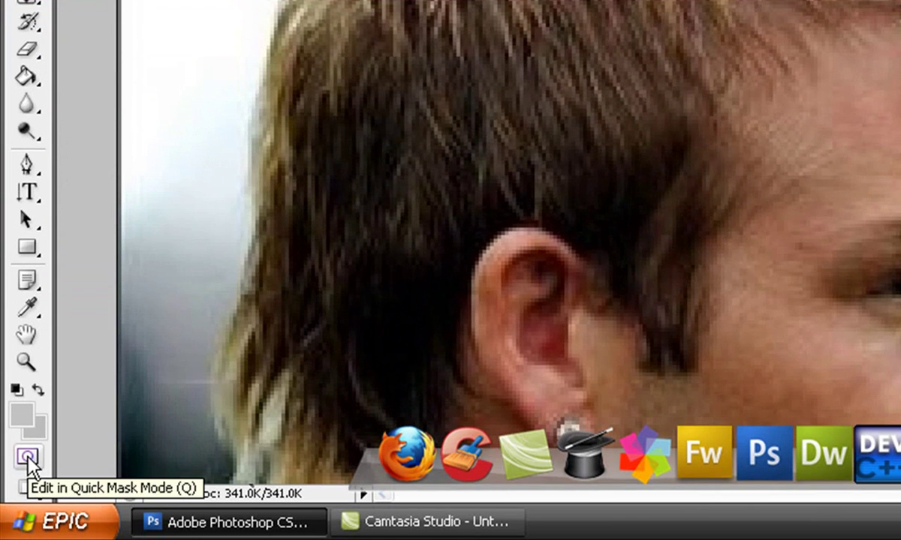
pyautogui.click(29, 457)
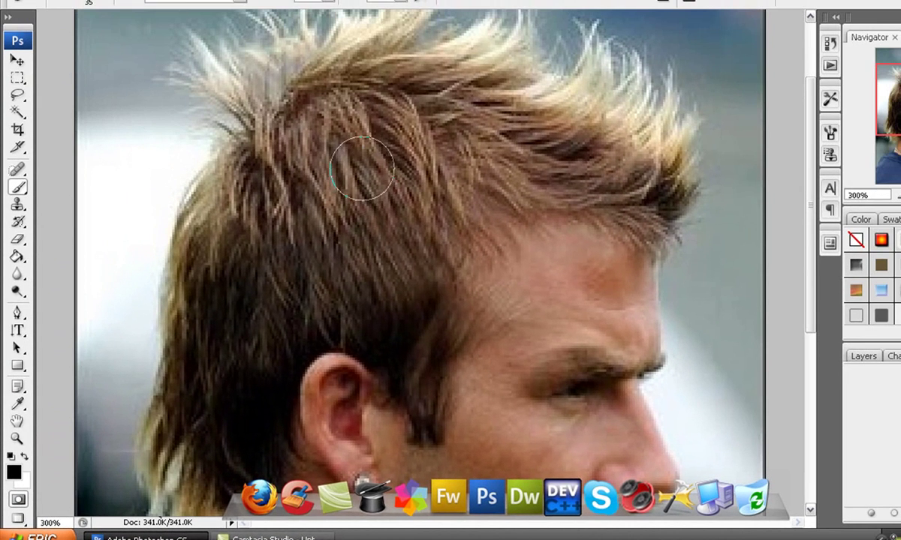
pyautogui.click(387, 152)
pyautogui.moveTo(387, 151)
pyautogui.mouseDown()
pyautogui.moveTo(358, 194)
pyautogui.moveTo(387, 163)
pyautogui.moveTo(358, 203)
pyautogui.moveTo(361, 161)
pyautogui.moveTo(370, 191)
pyautogui.moveTo(351, 158)
pyautogui.moveTo(364, 166)
pyautogui.moveTo(349, 174)
pyautogui.moveTo(402, 154)
pyautogui.moveTo(500, 155)
pyautogui.moveTo(441, 153)
pyautogui.moveTo(403, 185)
pyautogui.moveTo(459, 176)
pyautogui.moveTo(466, 193)
pyautogui.moveTo(375, 214)
pyautogui.moveTo(348, 240)
pyautogui.moveTo(346, 204)
pyautogui.moveTo(281, 247)
pyautogui.moveTo(317, 171)
pyautogui.moveTo(273, 226)
pyautogui.moveTo(263, 185)
pyautogui.moveTo(233, 218)
pyautogui.moveTo(218, 205)
pyautogui.moveTo(180, 300)
pyautogui.moveTo(325, 268)
pyautogui.moveTo(279, 251)
pyautogui.moveTo(271, 237)
pyautogui.moveTo(309, 216)
pyautogui.moveTo(376, 135)
pyautogui.moveTo(414, 114)
pyautogui.moveTo(373, 103)
pyautogui.moveTo(432, 97)
pyautogui.moveTo(506, 125)
pyautogui.moveTo(621, 189)
pyautogui.moveTo(366, 231)
pyautogui.mouseUp()
pyautogui.moveTo(290, 120)
pyautogui.mouseDown()
pyautogui.moveTo(287, 145)
pyautogui.moveTo(339, 93)
pyautogui.moveTo(518, 108)
pyautogui.moveTo(572, 133)
pyautogui.mouseUp()
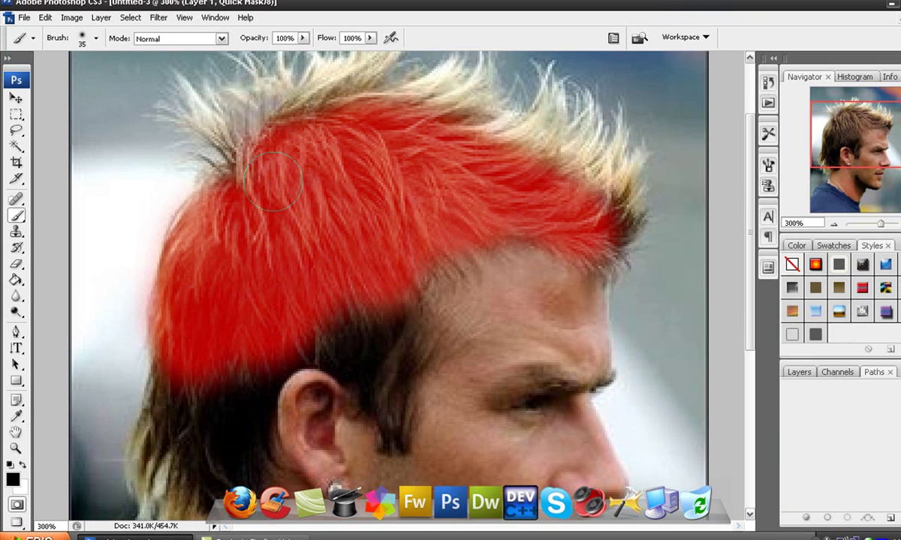
# Extend the mask over the upper hair, down the back of the head and around the top of the ear.
pyautogui.scroll(-1, 337, 118)
pyautogui.moveTo(338, 118)
pyautogui.mouseDown()
pyautogui.moveTo(361, 281)
pyautogui.moveTo(238, 334)
pyautogui.moveTo(191, 307)
pyautogui.moveTo(240, 338)
pyautogui.moveTo(242, 427)
pyautogui.moveTo(181, 338)
pyautogui.mouseUp()
pyautogui.scroll(-1, 238, 335)
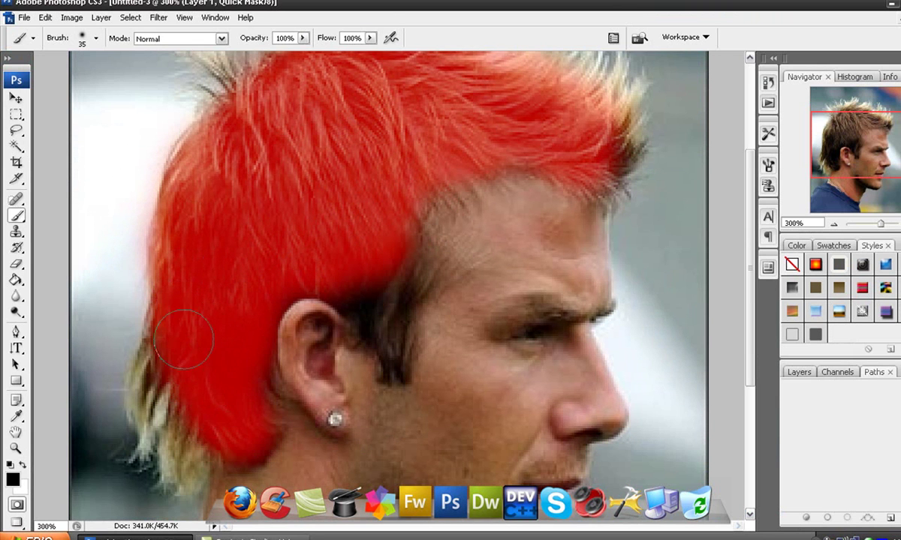
pyautogui.scroll(1, 362, 302)
pyautogui.moveTo(362, 302); pyautogui.dragTo(368, 266)
pyautogui.scroll(1, 367, 266)
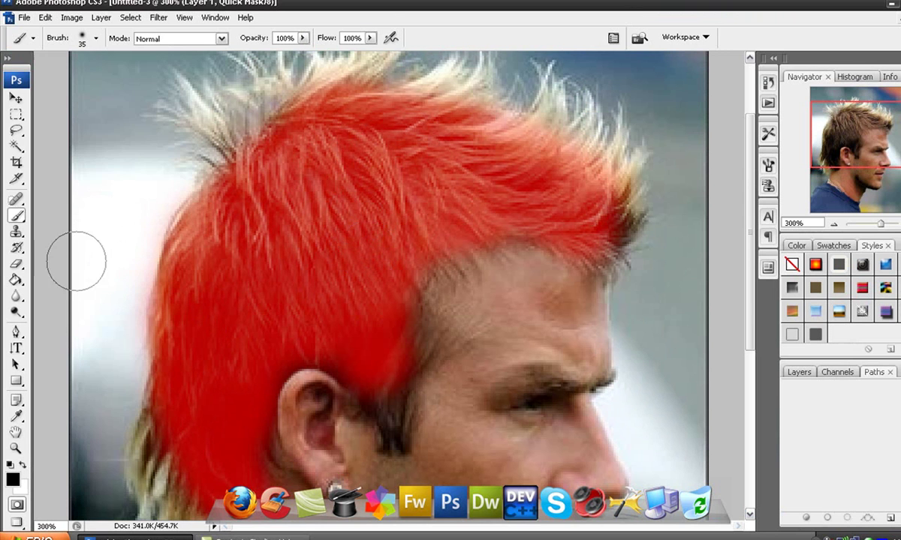
# Reduce the brush to 15 px and mask the front hair tip, the temple hairline and the sideburn.
pyautogui.click(95, 38)
pyautogui.moveTo(41, 81); pyautogui.dragTo(32, 81)
pyautogui.click(618, 231)
pyautogui.moveTo(617, 231); pyautogui.dragTo(592, 244)
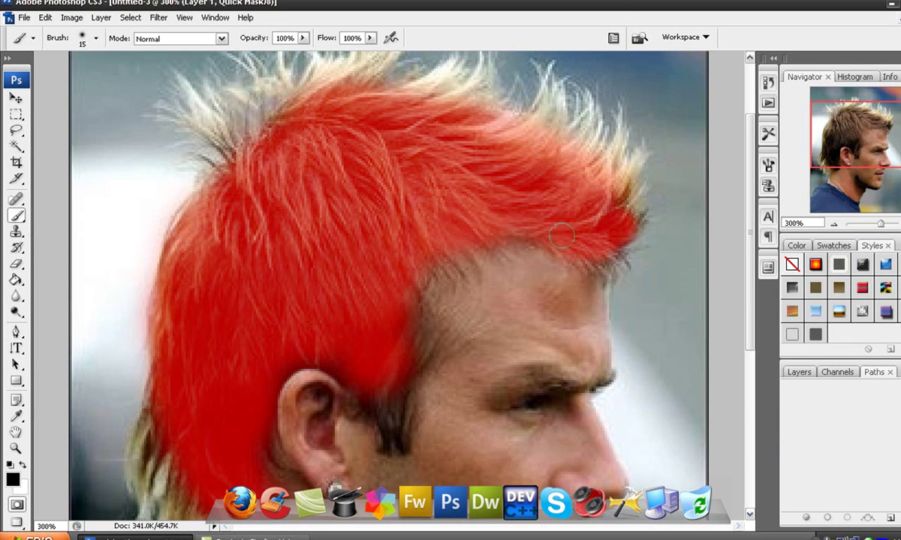
pyautogui.scroll(-1, 427, 263)
pyautogui.moveTo(412, 264)
pyautogui.mouseDown()
pyautogui.moveTo(425, 319)
pyautogui.moveTo(403, 334)
pyautogui.moveTo(401, 309)
pyautogui.moveTo(395, 319)
pyautogui.moveTo(403, 320)
pyautogui.moveTo(387, 365)
pyautogui.moveTo(395, 385)
pyautogui.moveTo(343, 309)
pyautogui.moveTo(300, 296)
pyautogui.mouseUp()
pyautogui.scroll(-1, 392, 320)
pyautogui.scroll(-1, 255, 312)
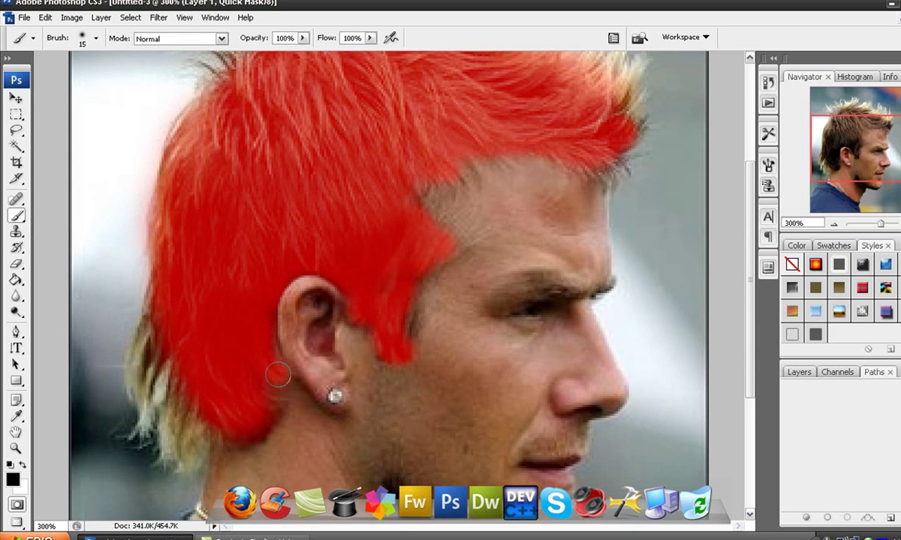
# Mask the light hair ends at the nape with the 15 px brush.
pyautogui.scroll(-1, 255, 347)
pyautogui.moveTo(161, 287)
pyautogui.mouseDown()
pyautogui.moveTo(133, 355)
pyautogui.moveTo(136, 370)
pyautogui.moveTo(157, 316)
pyautogui.moveTo(189, 329)
pyautogui.moveTo(194, 387)
pyautogui.moveTo(169, 373)
pyautogui.mouseUp()
pyautogui.scroll(-1, 183, 321)
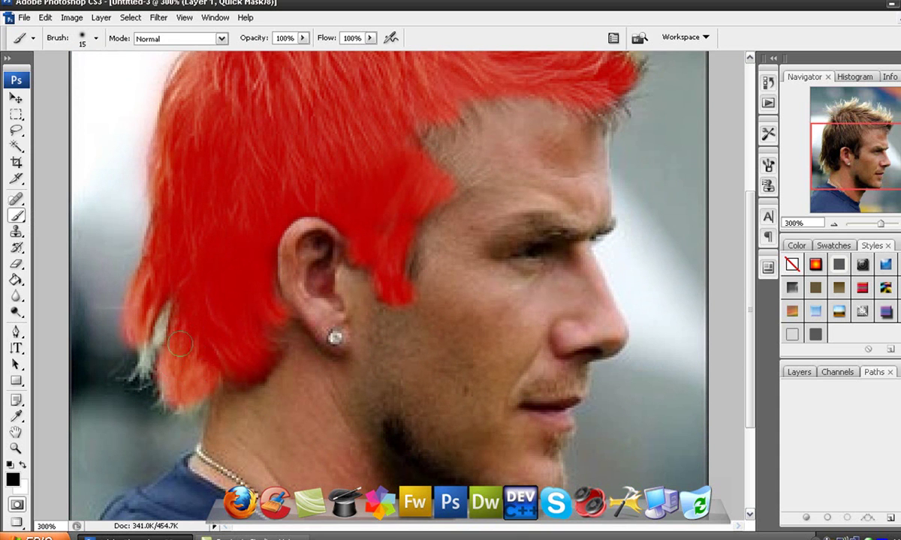
pyautogui.moveTo(183, 325)
pyautogui.mouseDown()
pyautogui.moveTo(149, 349)
pyautogui.moveTo(167, 322)
pyautogui.mouseUp()
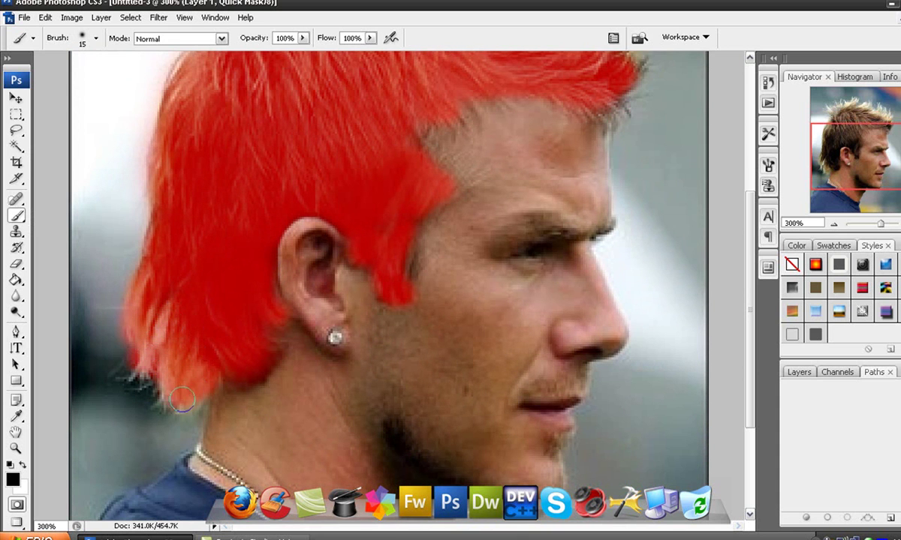
# Mask the bases of the blond spikes along the top of the head and the rear tuft.
pyautogui.scroll(1, 181, 400)
pyautogui.hotkey('ctrl', '+')
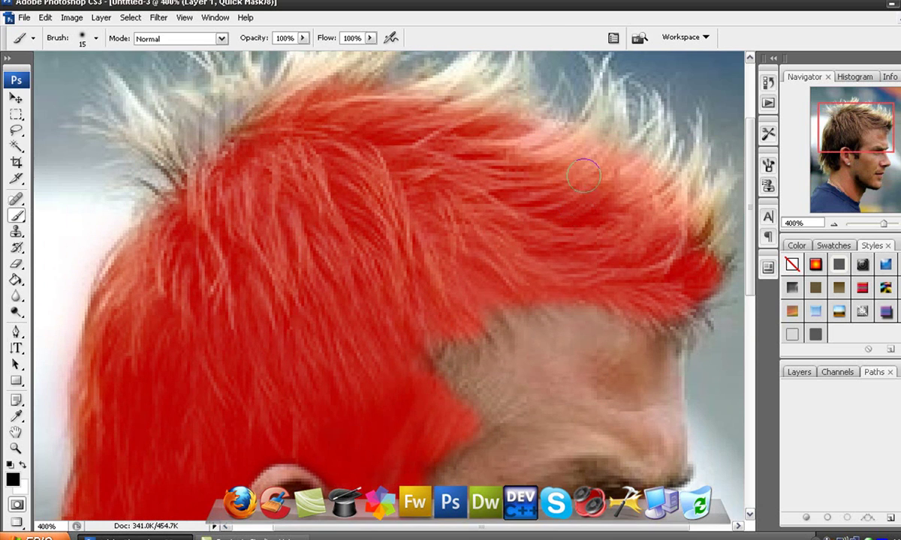
pyautogui.moveTo(584, 175)
pyautogui.mouseDown()
pyautogui.moveTo(635, 171)
pyautogui.moveTo(599, 113)
pyautogui.mouseUp()
pyautogui.scroll(1, 420, 150)
pyautogui.moveTo(256, 160)
pyautogui.mouseDown()
pyautogui.moveTo(382, 85)
pyautogui.moveTo(456, 139)
pyautogui.moveTo(428, 137)
pyautogui.moveTo(575, 217)
pyautogui.moveTo(645, 203)
pyautogui.moveTo(654, 247)
pyautogui.moveTo(660, 240)
pyautogui.mouseUp()
pyautogui.scroll(1, 660, 240)
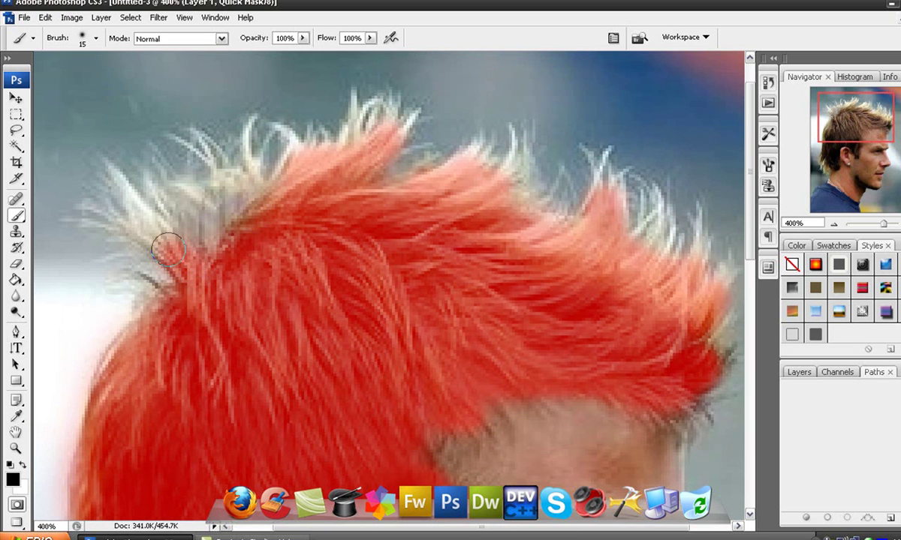
pyautogui.moveTo(178, 257); pyautogui.dragTo(154, 222)
# Reduce the brush to 7 px and mask the individual hair spikes at the crown, back and middle of the head.
pyautogui.click(95, 38)
pyautogui.moveTo(27, 77); pyautogui.dragTo(24, 77)
pyautogui.click(382, 129)
pyautogui.moveTo(382, 128)
pyautogui.mouseDown()
pyautogui.moveTo(412, 107)
pyautogui.moveTo(363, 116)
pyautogui.mouseUp()
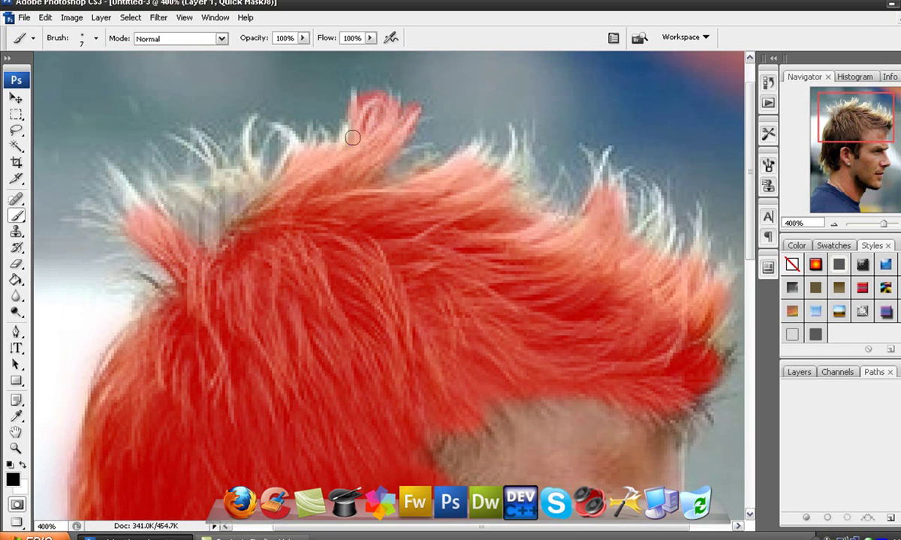
pyautogui.moveTo(351, 96)
pyautogui.mouseDown()
pyautogui.moveTo(362, 121)
pyautogui.moveTo(368, 111)
pyautogui.moveTo(352, 103)
pyautogui.moveTo(297, 145)
pyautogui.moveTo(274, 120)
pyautogui.moveTo(318, 132)
pyautogui.moveTo(243, 179)
pyautogui.moveTo(252, 115)
pyautogui.mouseUp()
pyautogui.moveTo(247, 184)
pyautogui.mouseDown()
pyautogui.moveTo(216, 178)
pyautogui.moveTo(209, 150)
pyautogui.moveTo(221, 151)
pyautogui.moveTo(210, 139)
pyautogui.moveTo(204, 161)
pyautogui.moveTo(174, 136)
pyautogui.moveTo(172, 193)
pyautogui.moveTo(207, 201)
pyautogui.moveTo(178, 185)
pyautogui.moveTo(211, 180)
pyautogui.moveTo(165, 175)
pyautogui.mouseUp()
pyautogui.moveTo(112, 164)
pyautogui.mouseDown()
pyautogui.moveTo(134, 198)
pyautogui.moveTo(131, 230)
pyautogui.moveTo(68, 219)
pyautogui.moveTo(116, 219)
pyautogui.moveTo(131, 198)
pyautogui.moveTo(116, 173)
pyautogui.mouseUp()
pyautogui.moveTo(525, 145)
pyautogui.mouseDown()
pyautogui.moveTo(459, 159)
pyautogui.moveTo(486, 124)
pyautogui.moveTo(525, 141)
pyautogui.mouseUp()
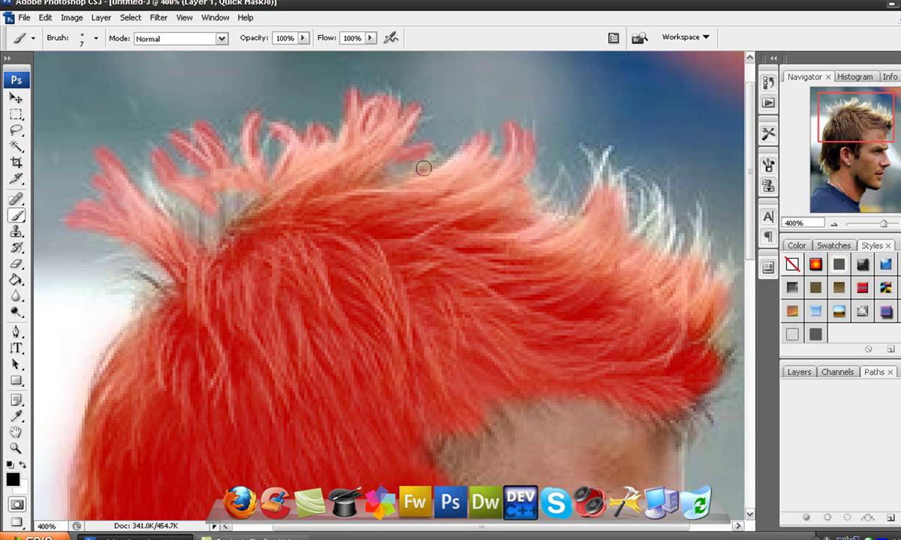
# Fill the gap between the rear spikes and mask the thin spikes above the forehead.
pyautogui.moveTo(219, 195)
pyautogui.mouseDown()
pyautogui.moveTo(212, 211)
pyautogui.moveTo(260, 193)
pyautogui.mouseUp()
pyautogui.moveTo(532, 211)
pyautogui.mouseDown()
pyautogui.moveTo(526, 185)
pyautogui.moveTo(567, 222)
pyautogui.moveTo(569, 187)
pyautogui.moveTo(558, 169)
pyautogui.moveTo(549, 197)
pyautogui.moveTo(609, 182)
pyautogui.moveTo(585, 209)
pyautogui.moveTo(604, 149)
pyautogui.moveTo(580, 152)
pyautogui.mouseUp()
pyautogui.moveTo(612, 183)
pyautogui.mouseDown()
pyautogui.moveTo(625, 215)
pyautogui.moveTo(641, 181)
pyautogui.moveTo(655, 200)
pyautogui.moveTo(650, 227)
pyautogui.moveTo(630, 235)
pyautogui.moveTo(635, 188)
pyautogui.moveTo(672, 204)
pyautogui.moveTo(645, 237)
pyautogui.moveTo(683, 236)
pyautogui.moveTo(665, 268)
pyautogui.moveTo(696, 205)
pyautogui.mouseUp()
pyautogui.hscroll(1, 717, 254)
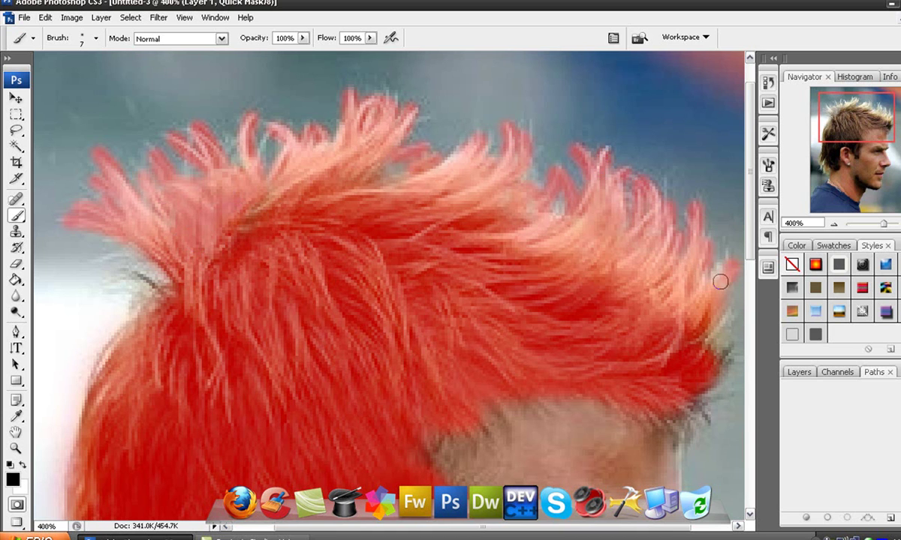
# Touch up the mask on the front edge, the forehead hairline and the small tuft at the back of the head.
pyautogui.scroll(-1, 724, 278)
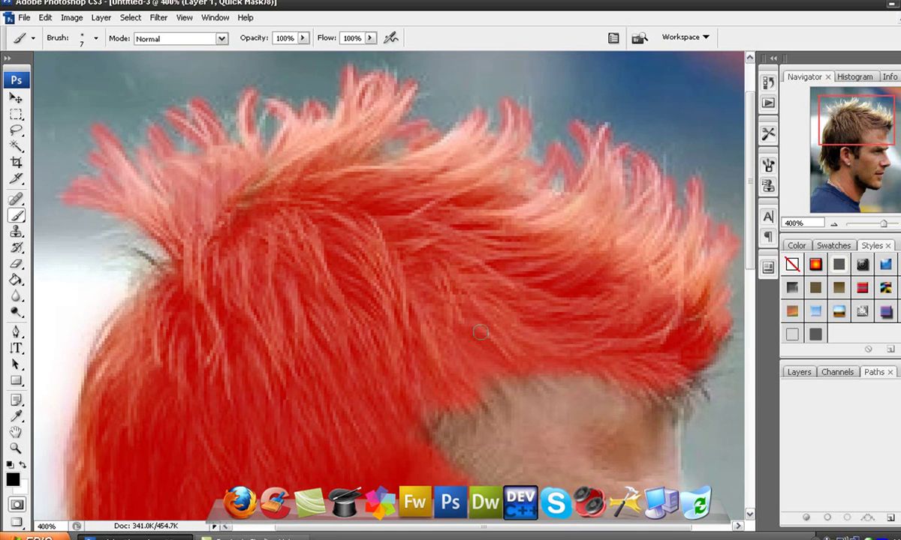
pyautogui.scroll(-2, 503, 334)
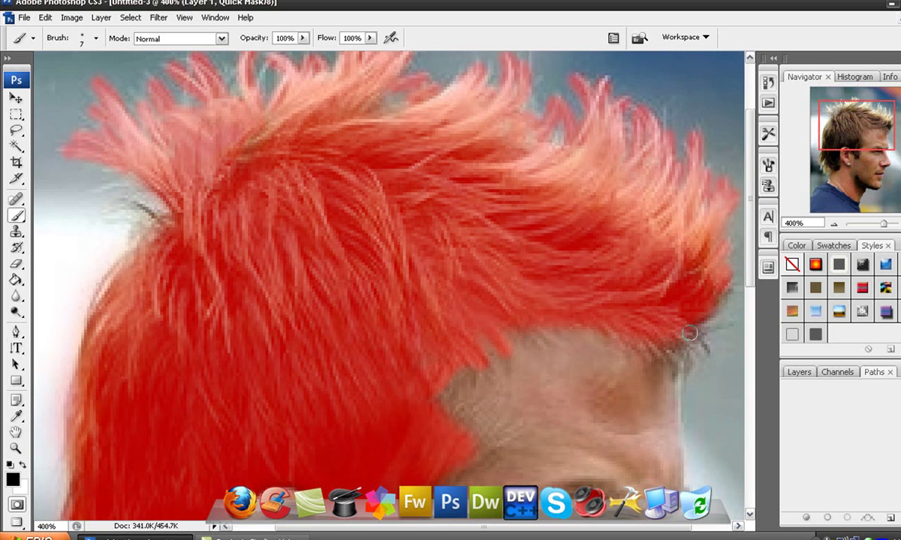
pyautogui.scroll(-10, 690, 297)
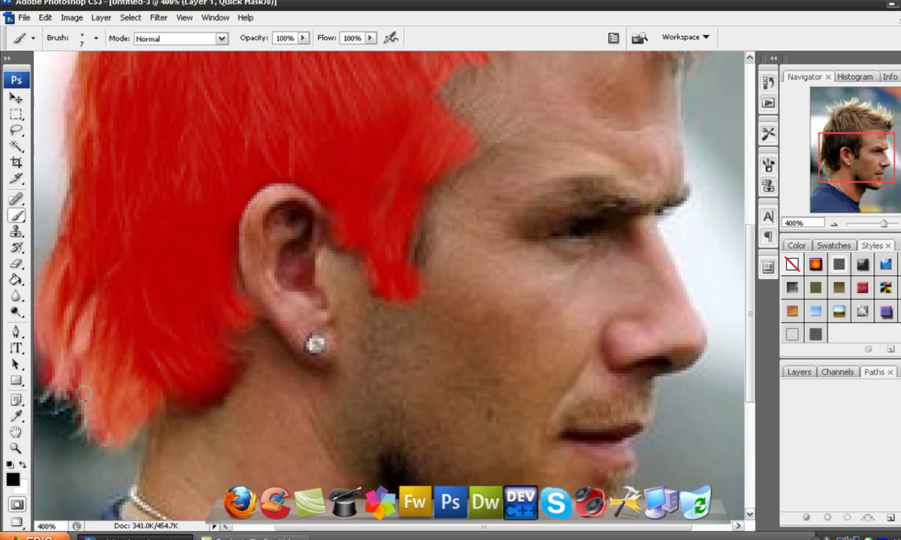
pyautogui.scroll(10, 84, 405)
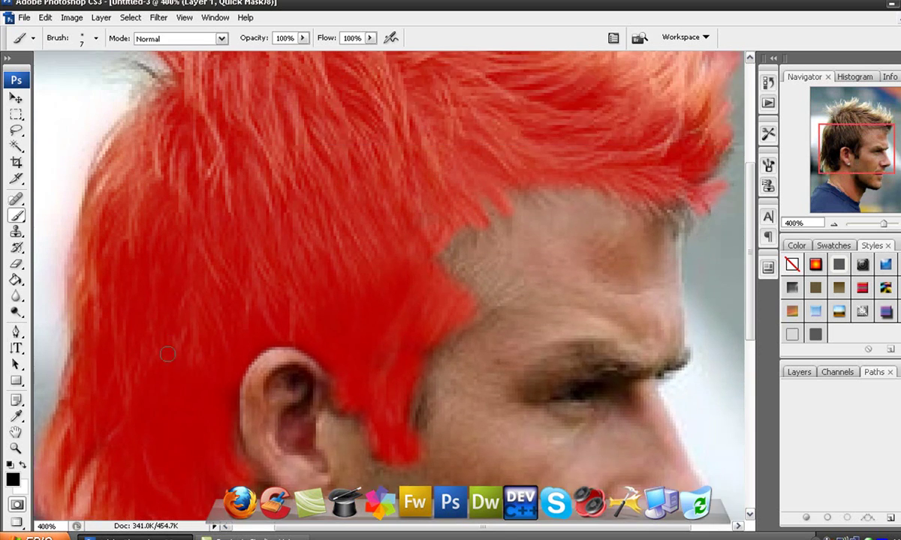
pyautogui.moveTo(156, 260); pyautogui.dragTo(125, 251)
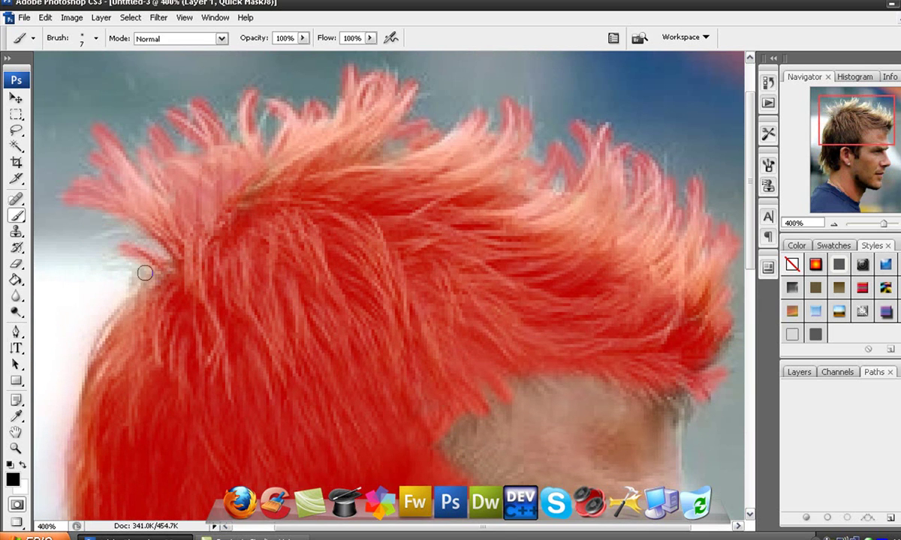
# Return to 100% zoom and exit Quick Mask mode to convert the painted mask into a selection.
pyautogui.hotkey('ctrl', '-')
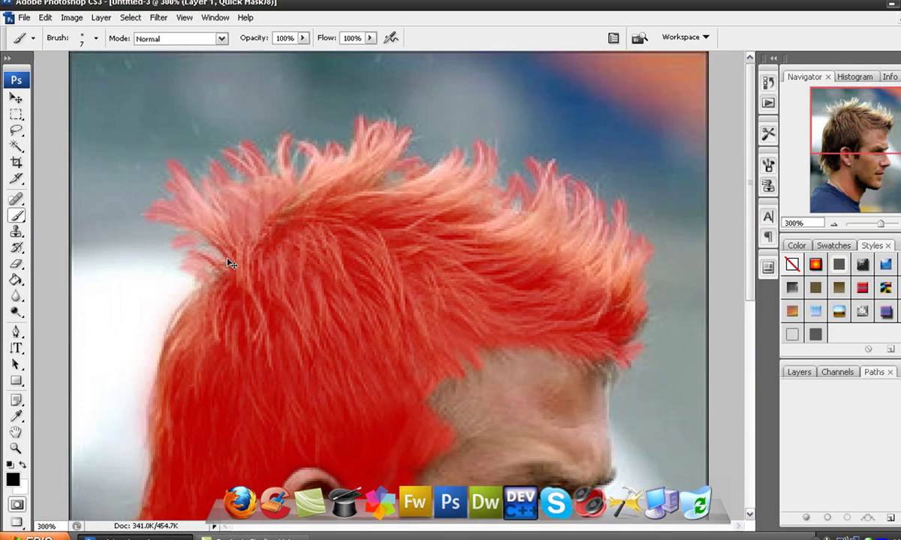
pyautogui.hotkey('ctrl', '-')
pyautogui.hotkey('ctrl', '-')
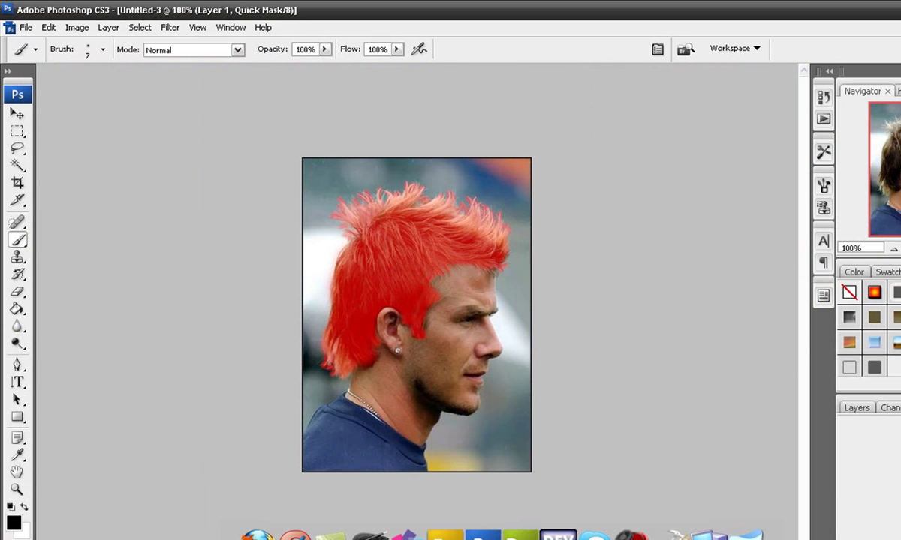
pyautogui.press('q')
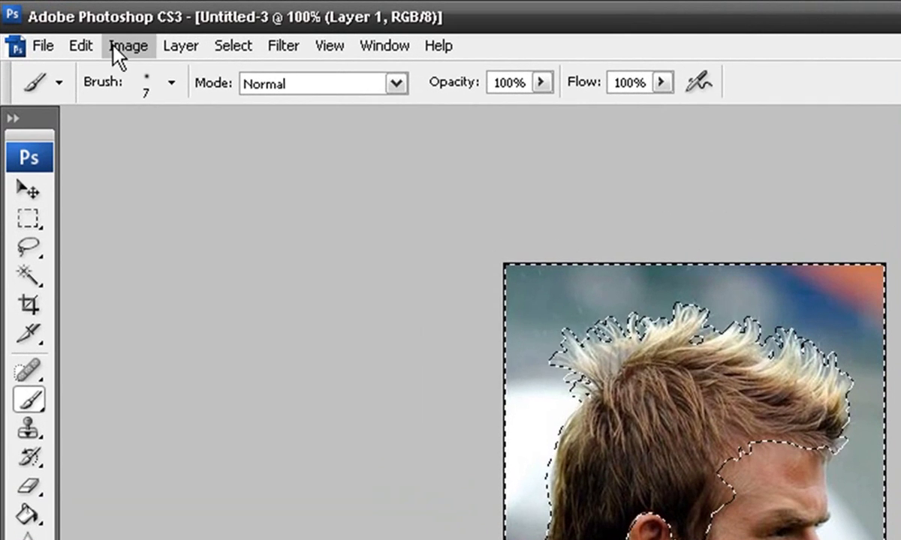
# Invert the selection so that only the hair is selected.
pyautogui.click(85, 34)
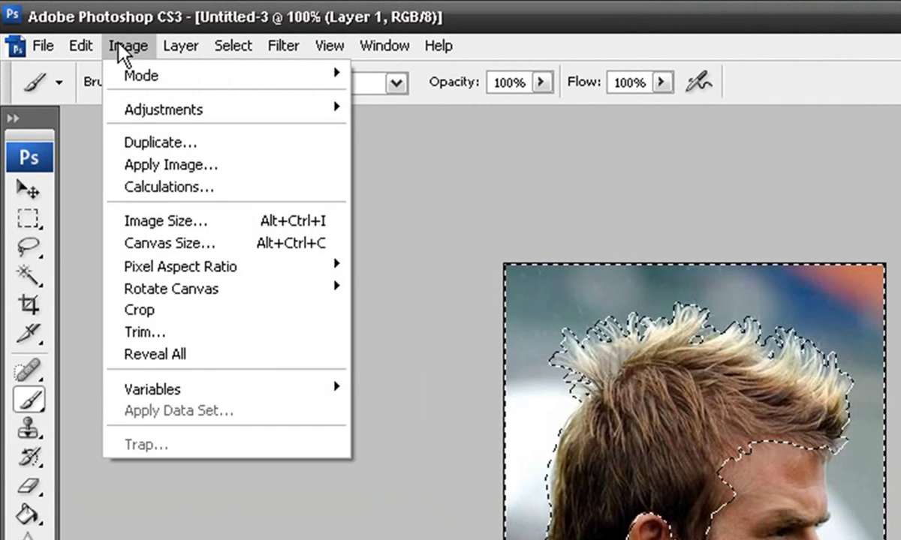
pyautogui.moveTo(171, 47)
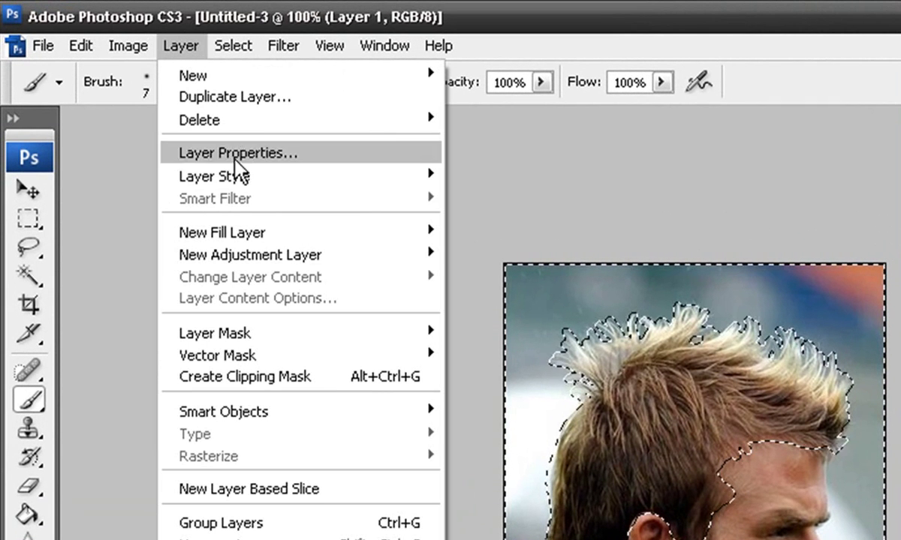
pyautogui.moveTo(230, 116)
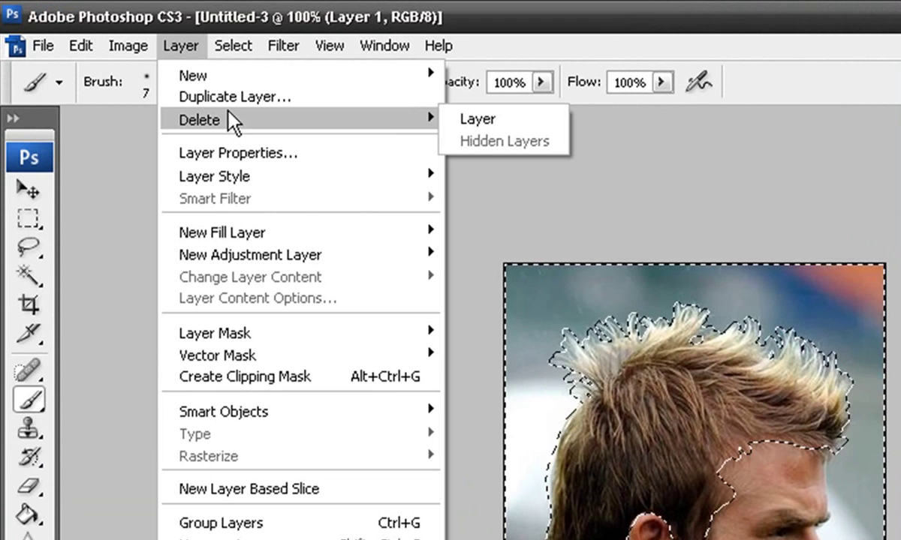
pyautogui.moveTo(226, 46)
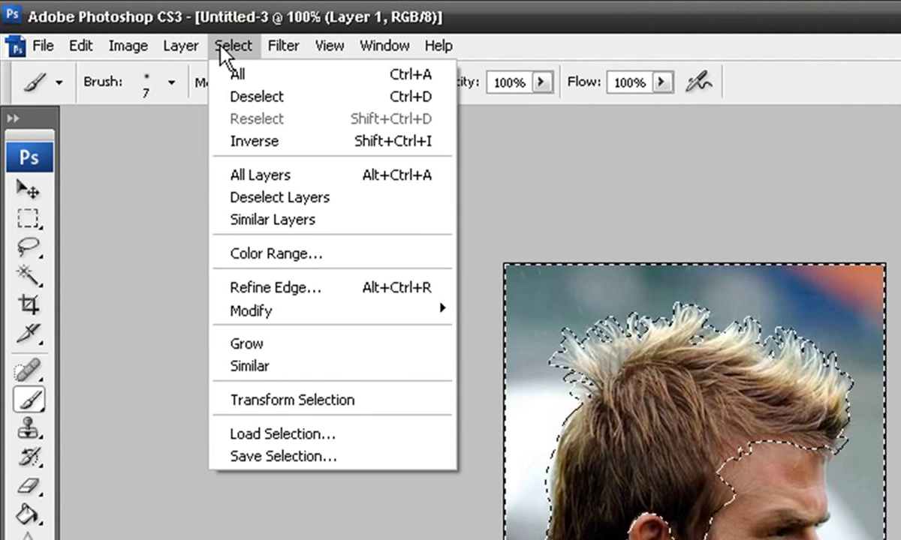
pyautogui.click(276, 140)
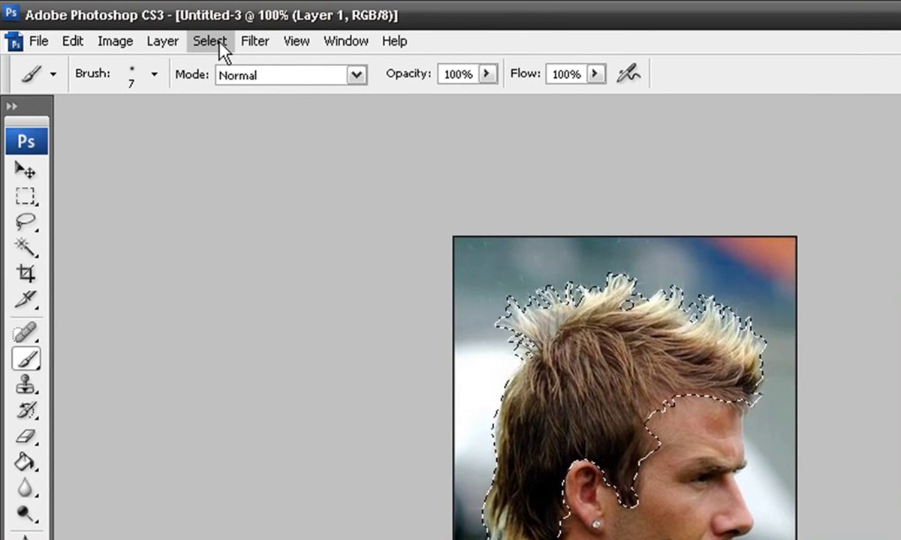
# Create a Solid Color fill layer named "hair" from the hair selection, with the blending mode set to Soft Light.
pyautogui.click(220, 43)
pyautogui.moveTo(169, 37)
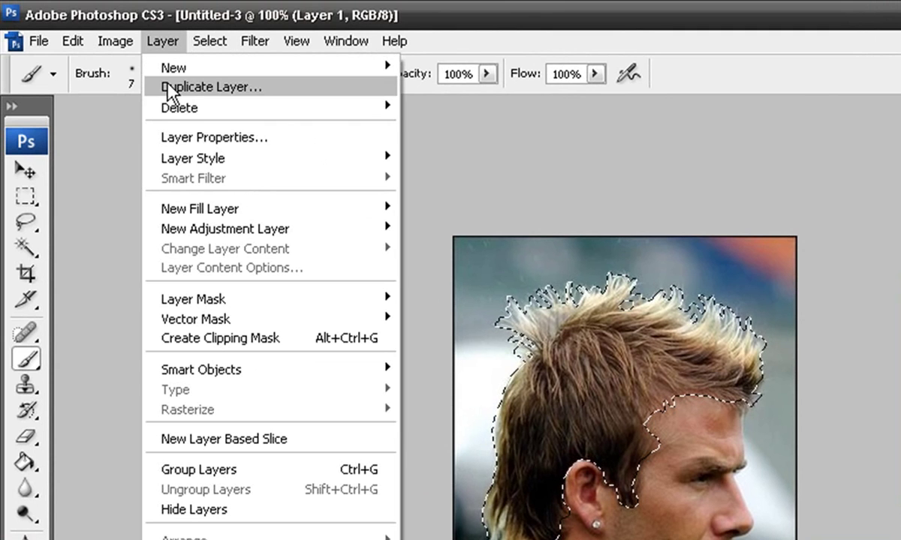
pyautogui.moveTo(193, 212)
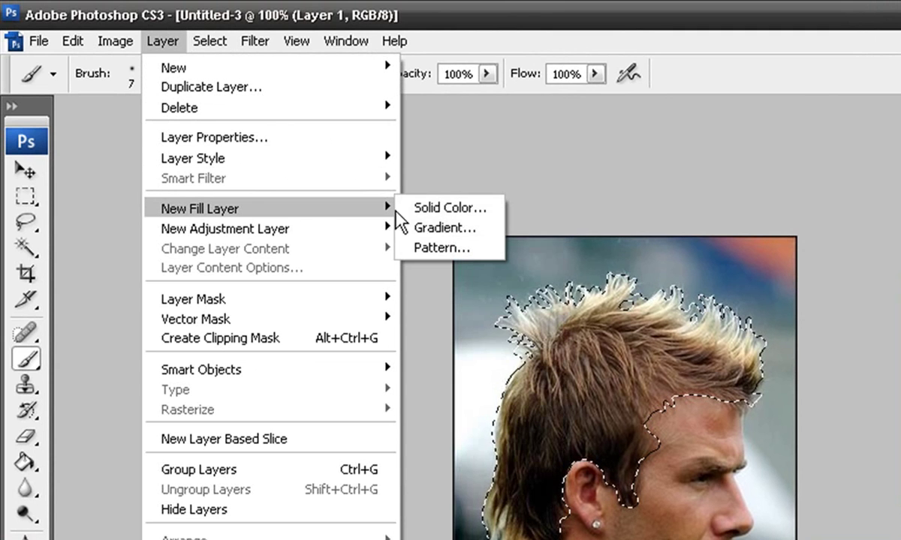
pyautogui.click(431, 207)
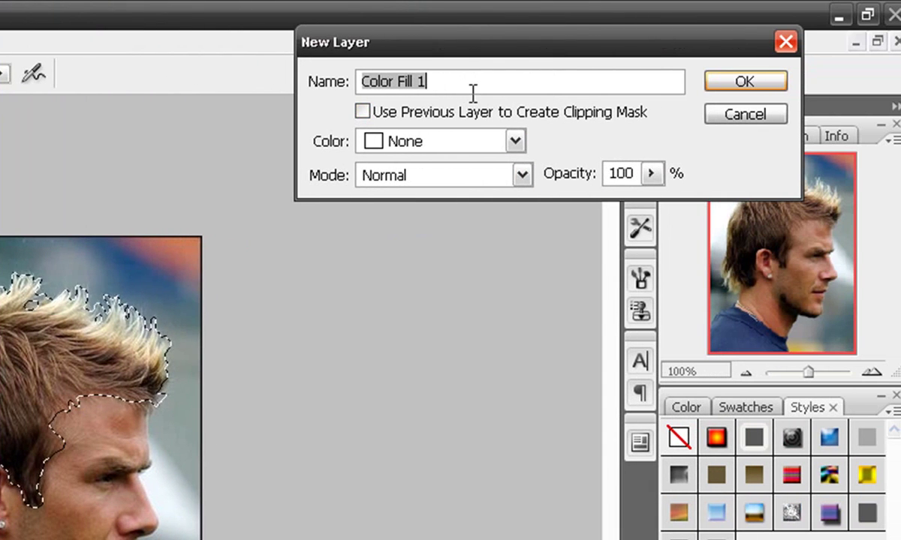
pyautogui.write('hair')
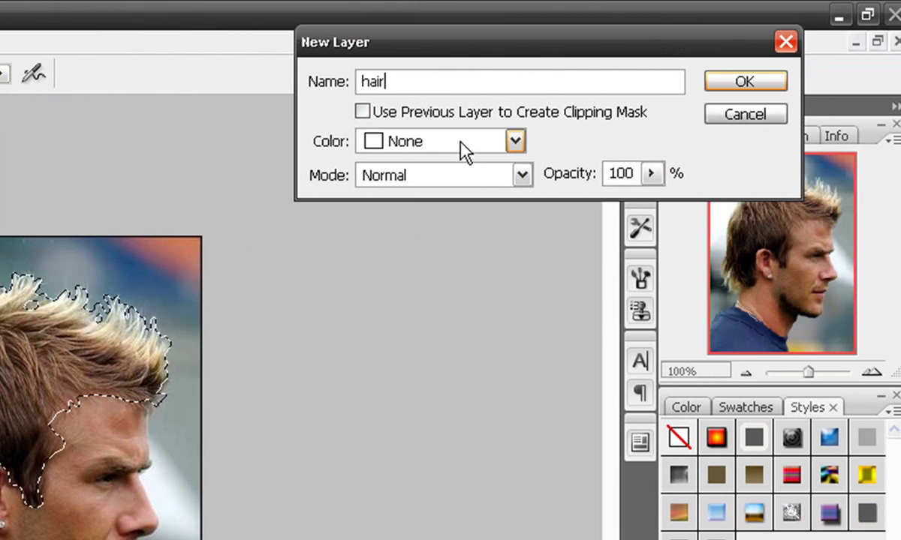
pyautogui.click(521, 175)
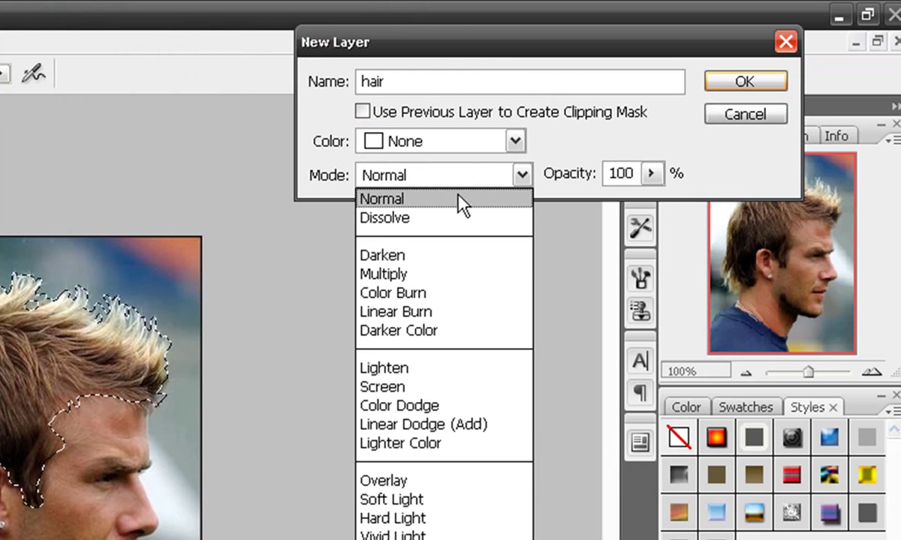
pyautogui.click(421, 501)
pyautogui.click(748, 87)
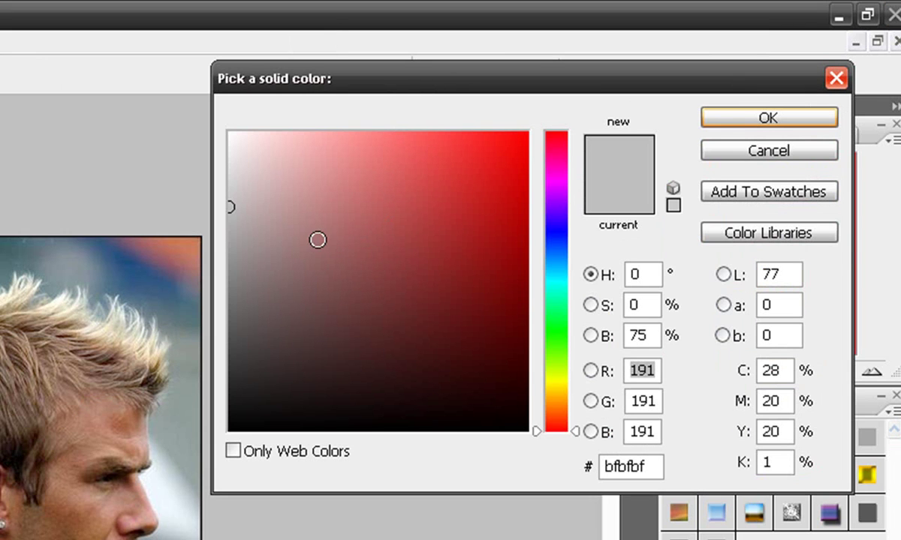
# Try out different fill colors on the hair, starting with red f91515, and settle on the dark purple 8b0889.
pyautogui.moveTo(228, 203)
pyautogui.mouseDown()
pyautogui.moveTo(322, 201)
pyautogui.moveTo(502, 139)
pyautogui.mouseUp()
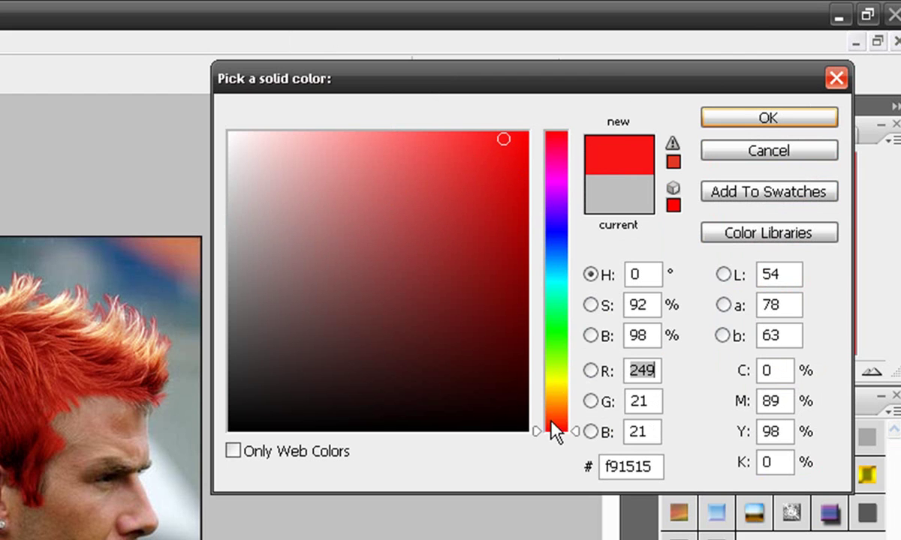
pyautogui.moveTo(559, 266); pyautogui.dragTo(558, 236)
pyautogui.moveTo(503, 140)
pyautogui.mouseDown()
pyautogui.moveTo(459, 246)
pyautogui.moveTo(465, 293)
pyautogui.moveTo(491, 239)
pyautogui.mouseUp()
pyautogui.moveTo(574, 240); pyautogui.dragTo(572, 181)
pyautogui.moveTo(492, 241)
pyautogui.mouseDown()
pyautogui.moveTo(521, 177)
pyautogui.moveTo(509, 211)
pyautogui.moveTo(511, 268)
pyautogui.mouseUp()
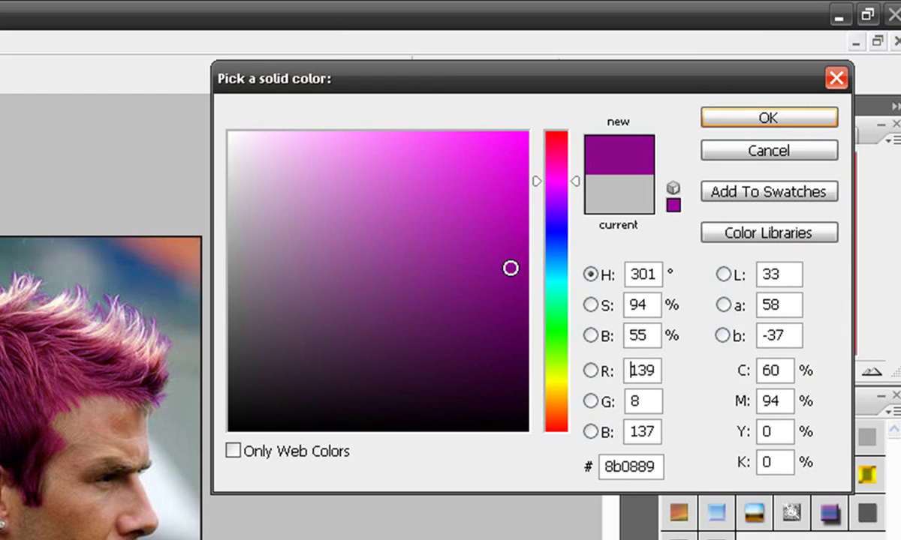
pyautogui.click(715, 118)
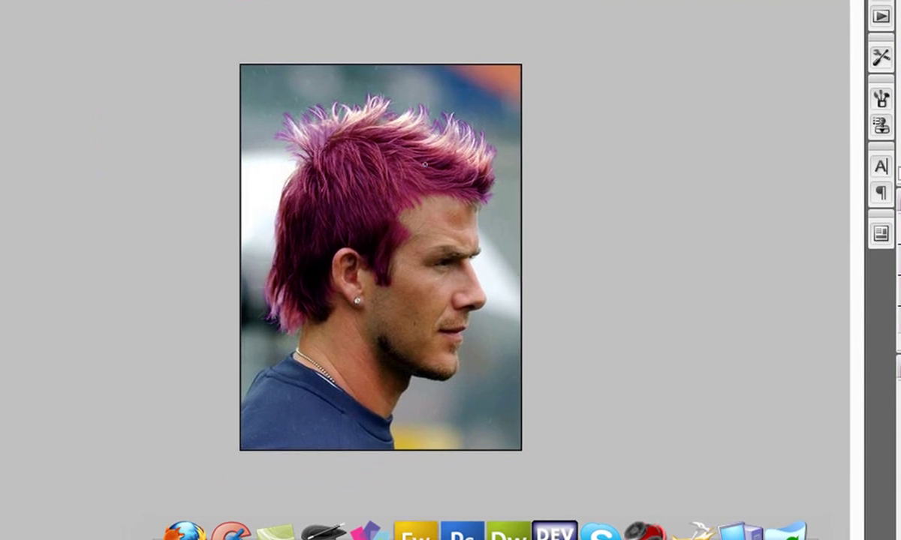